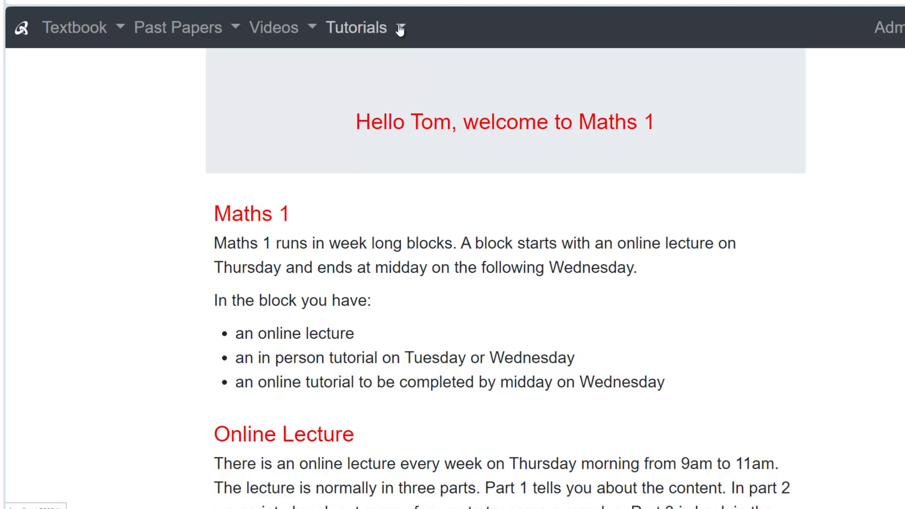
Step: Open the Algebra tutorial and select question 1.a's equation e = 7rs + 6rts − 7srt − 3st + 2tr + ts
click(401, 29)
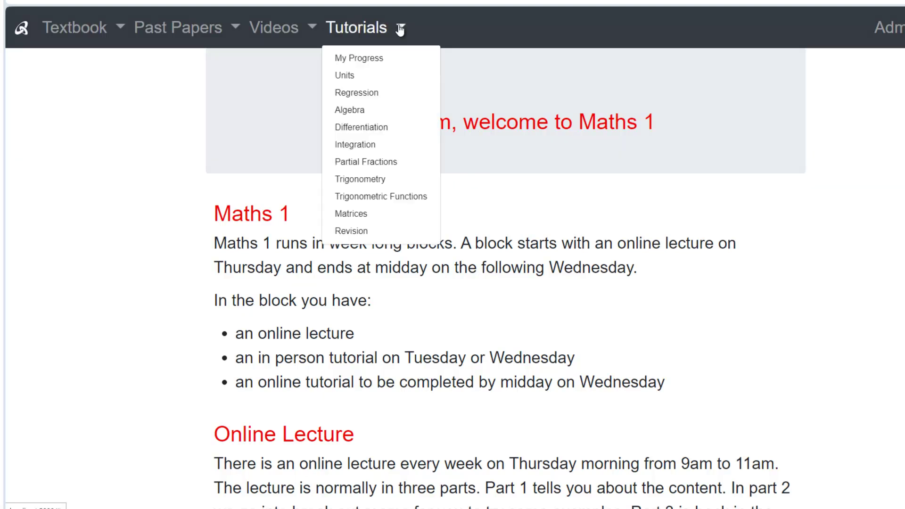
click(365, 110)
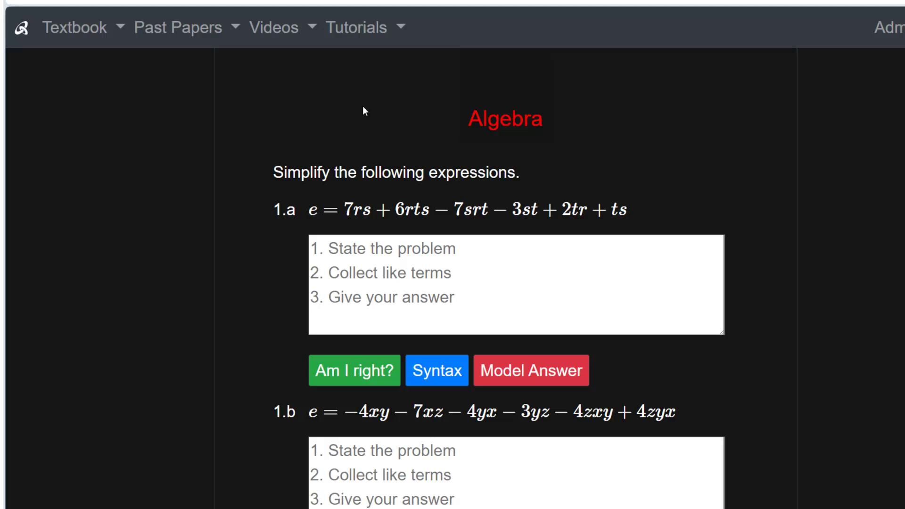
click(481, 269)
click(464, 255)
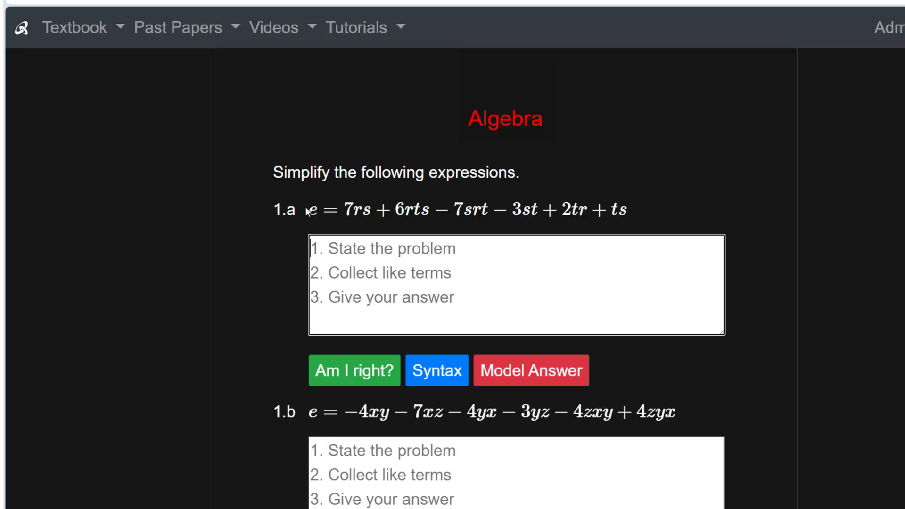
drag(308, 211, 626, 209)
key(ctrl+c)
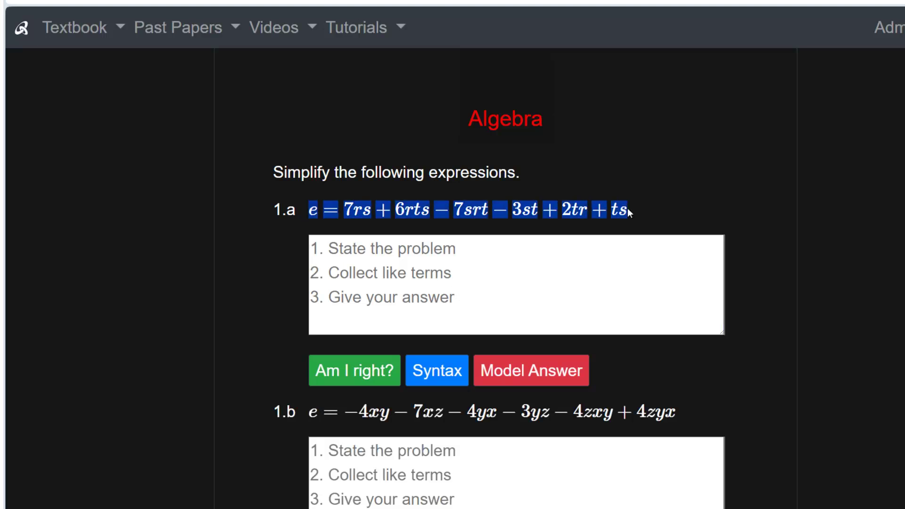
Step: Paste the 1.a equation as line one and add the collected-terms line =7rs+6rst-7rst+2rt-3st+st
click(419, 260)
key(ctrl+v)
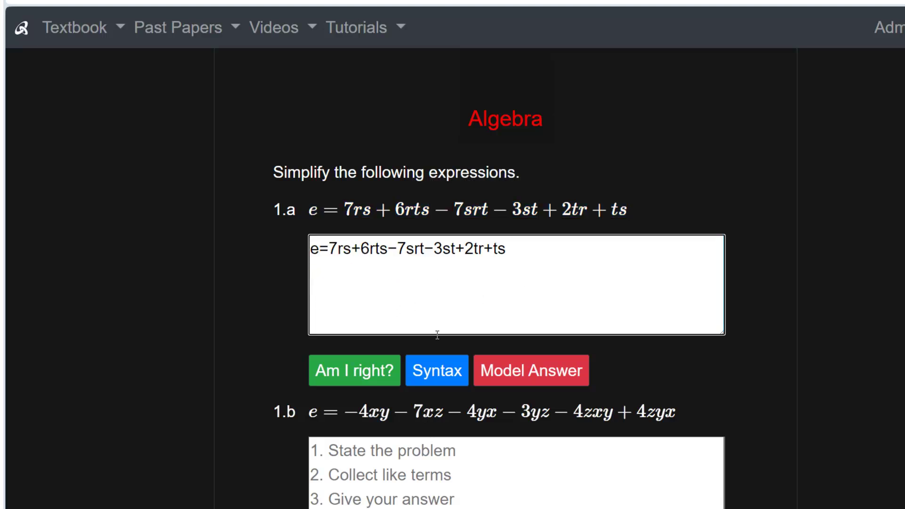
click(343, 375)
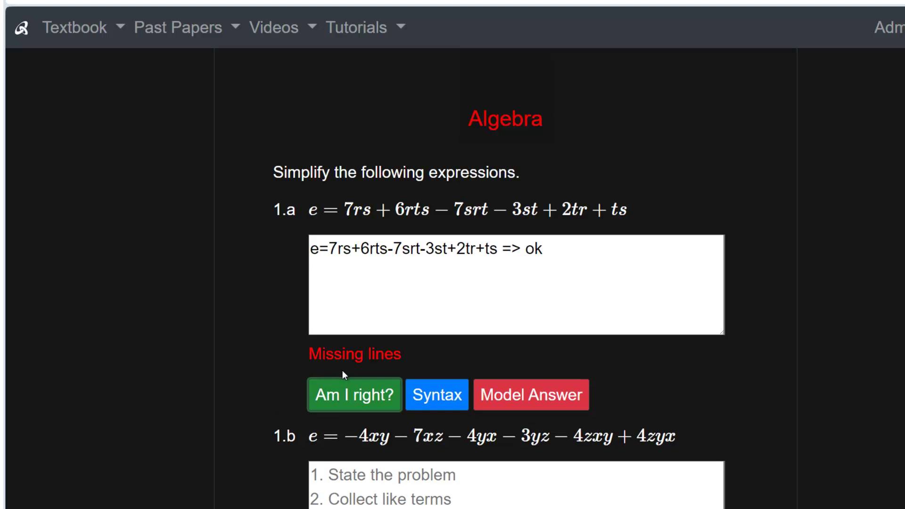
click(564, 273)
click(577, 251)
text(=)
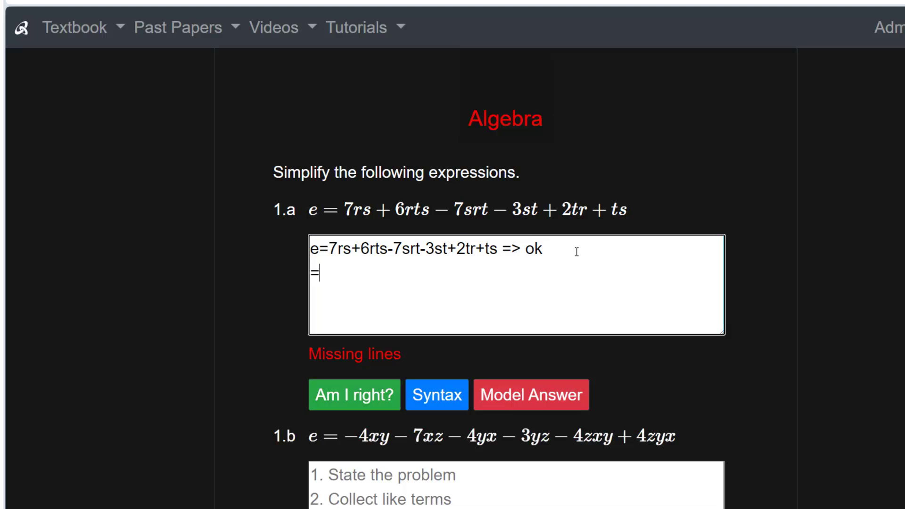
text(7rs+6rst-7rst+2rt-3st+st)
key(Return)
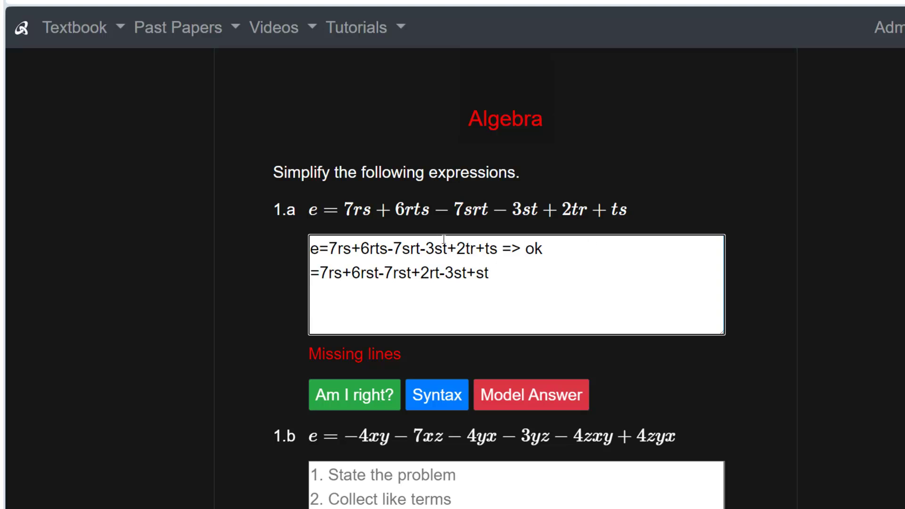
Step: Add the final line =-rst+7rs+2rt-2st and check that all three 1.a lines are ok
drag(456, 250, 485, 251)
click(475, 271)
drag(426, 250, 444, 249)
click(485, 249)
drag(451, 273, 463, 274)
click(493, 273)
text(=-rst+7rs+2rt-2st)
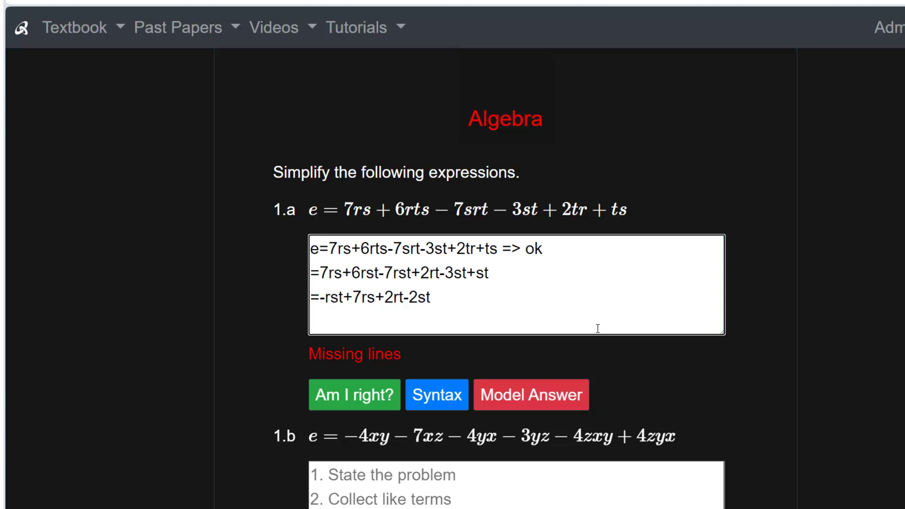
click(356, 398)
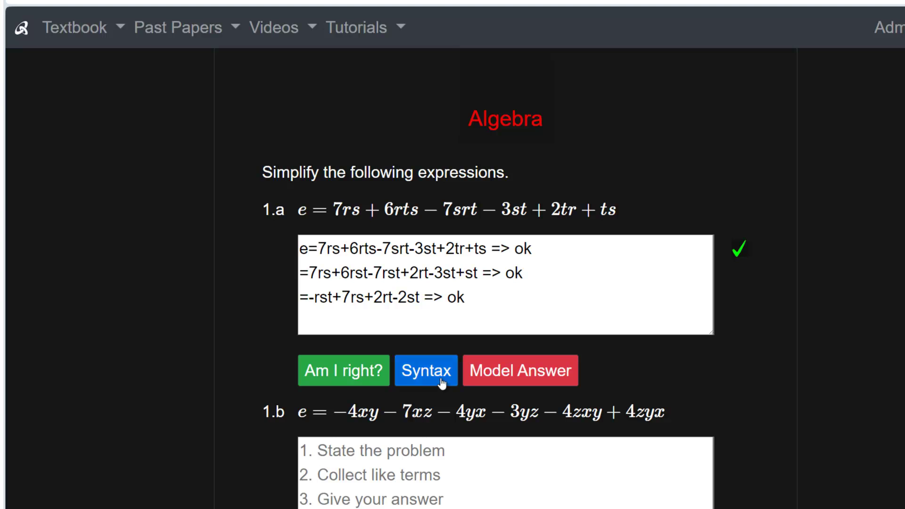
click(425, 377)
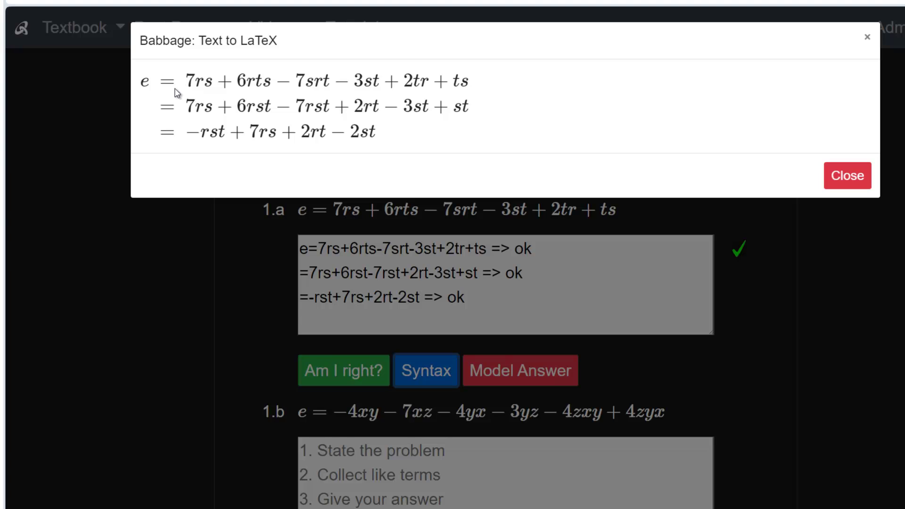
drag(237, 40, 293, 43)
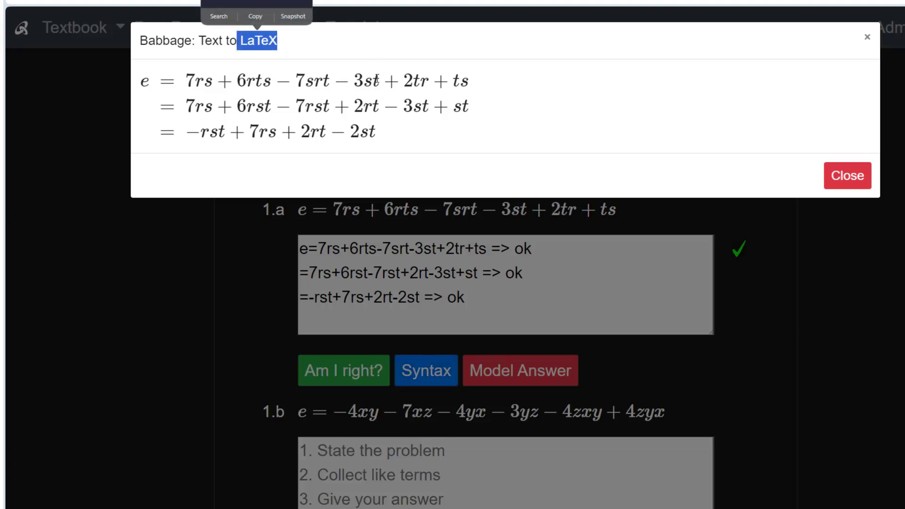
click(477, 137)
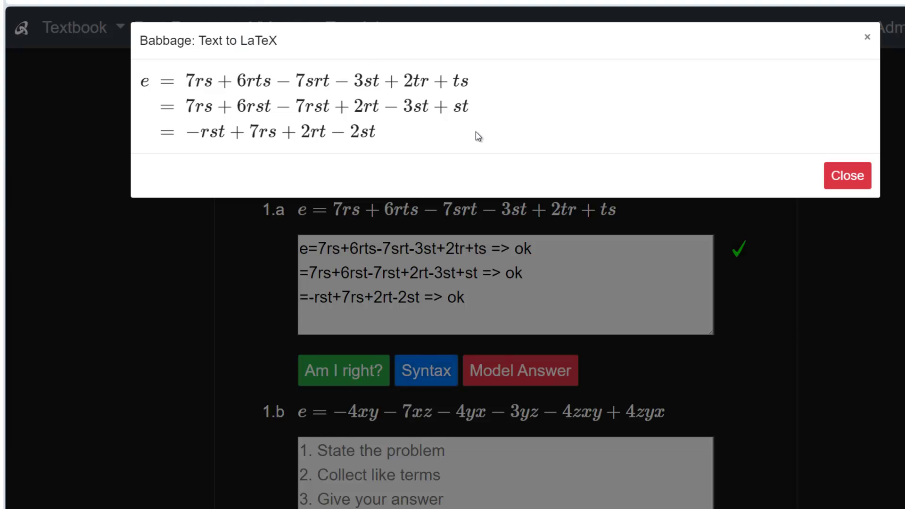
double_click(145, 82)
click(173, 107)
click(847, 176)
Step: Copy question 2.a's equation and paste it as the first line of its answer box
scroll(824, 315, down, 10)
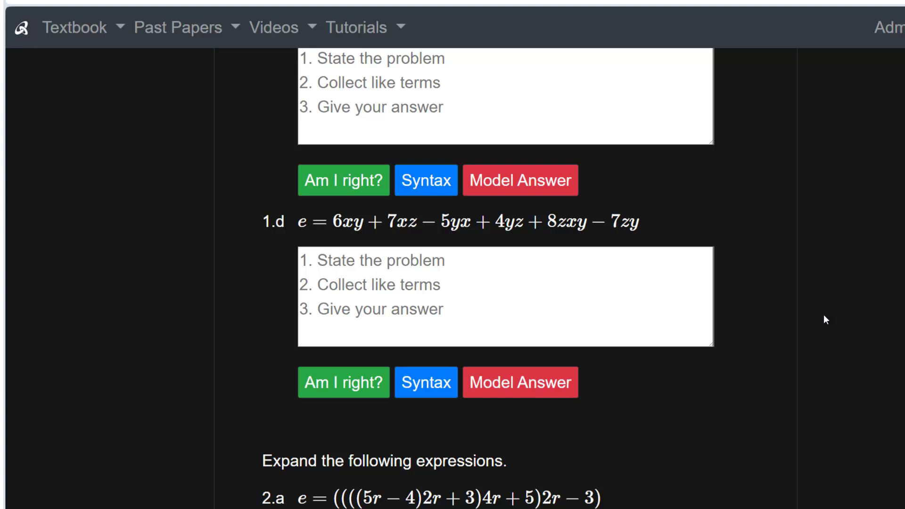
scroll(839, 302, down, 6)
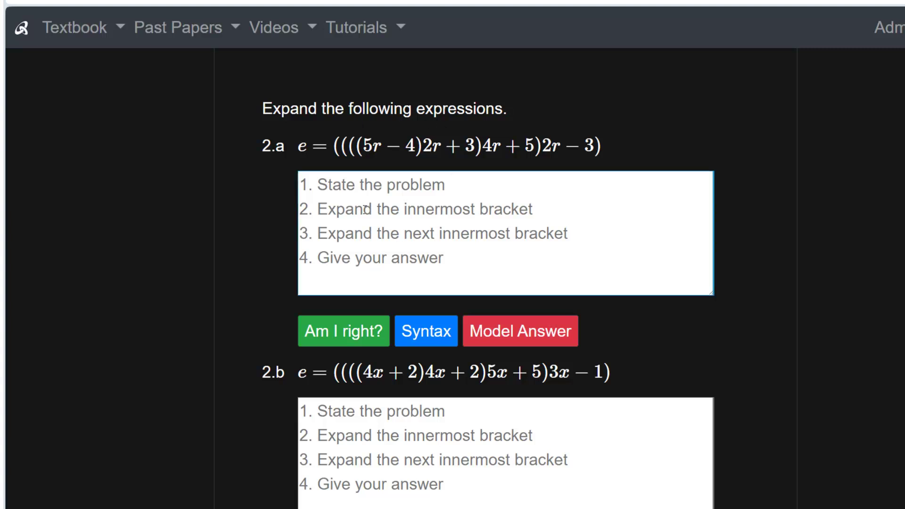
click(357, 221)
click(303, 157)
drag(301, 149, 602, 142)
click(539, 196)
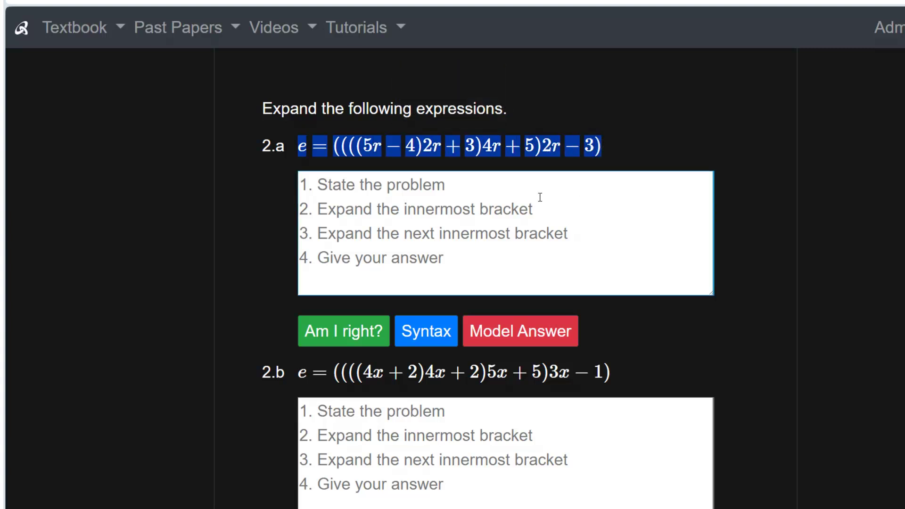
click(512, 173)
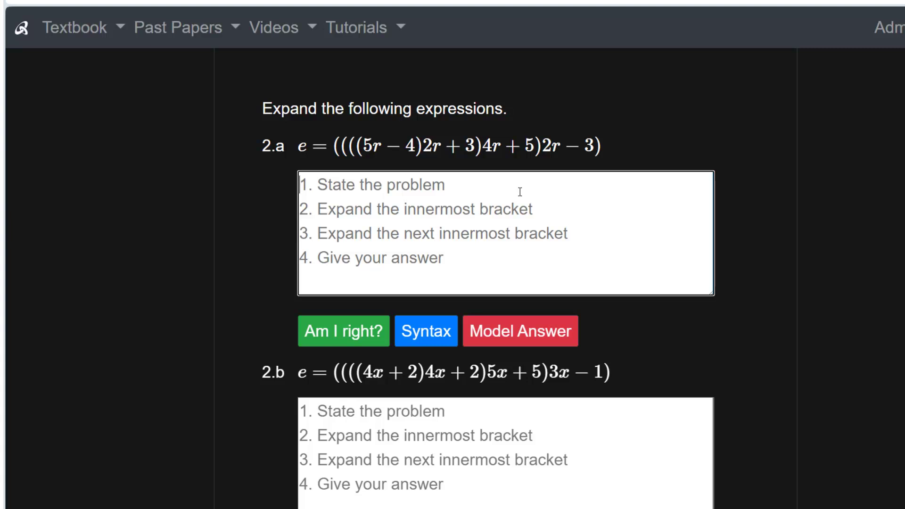
text(e=((((5r−4)2r+3)4r+5)2r−3))
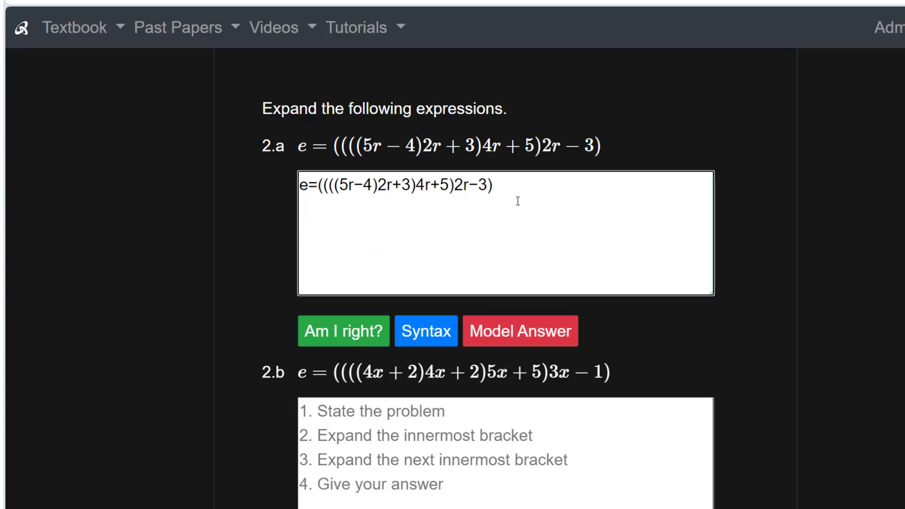
Step: Start a second 2.a line with a copy of the equation after an equals sign
key(Return)
text(=)
text(e=((((5r−4)2r+3)4r+5)2r−3))
key(Home)
key(Delete)
key(Delete)
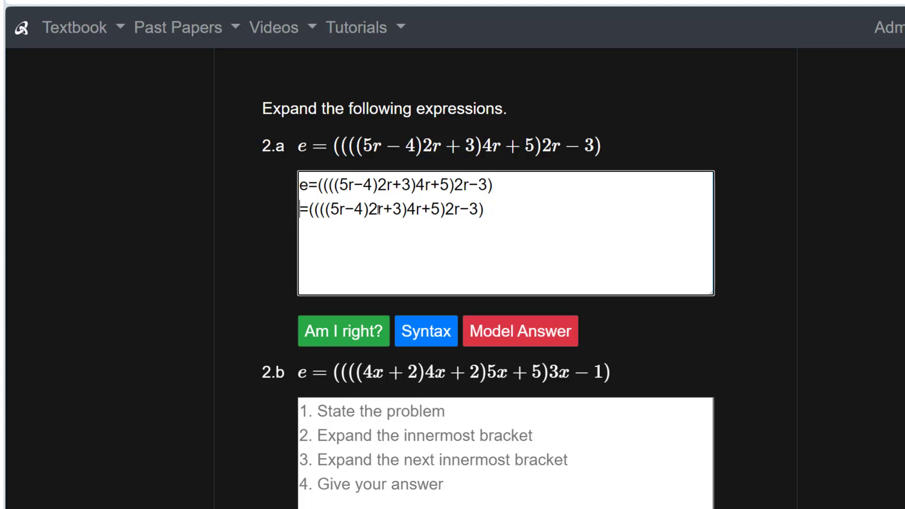
Step: Edit line two to =(((10r^2-8r+3)4r+5)2r-3) and have both lines checked
click(329, 209)
key(BackSpace)
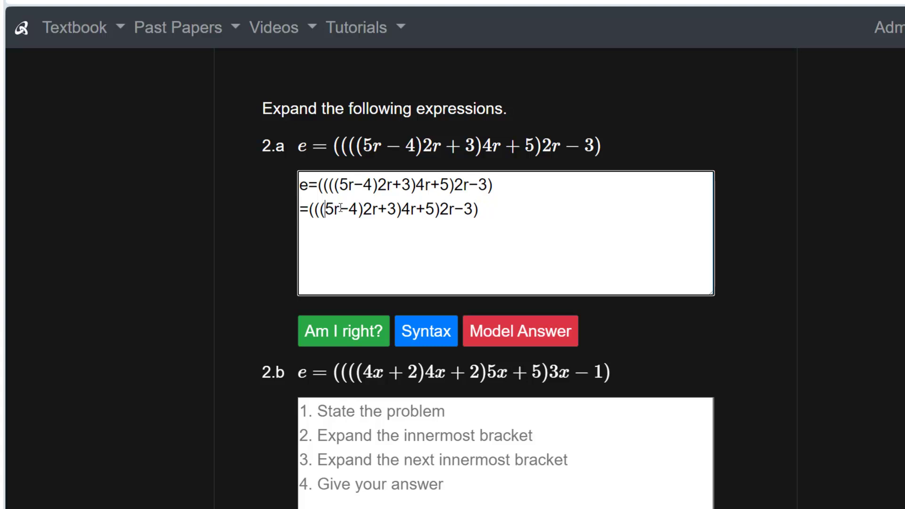
text(10)
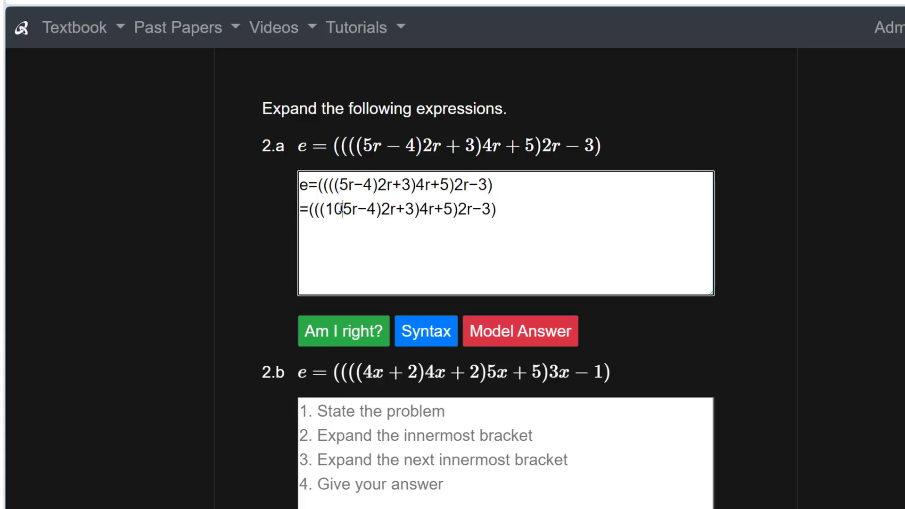
key(Delete)
key(Right)
text(^2)
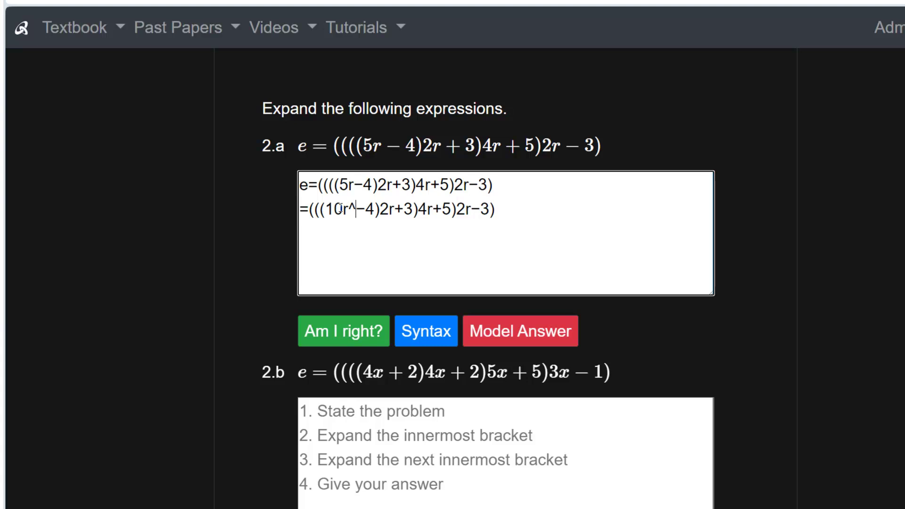
key(Right)
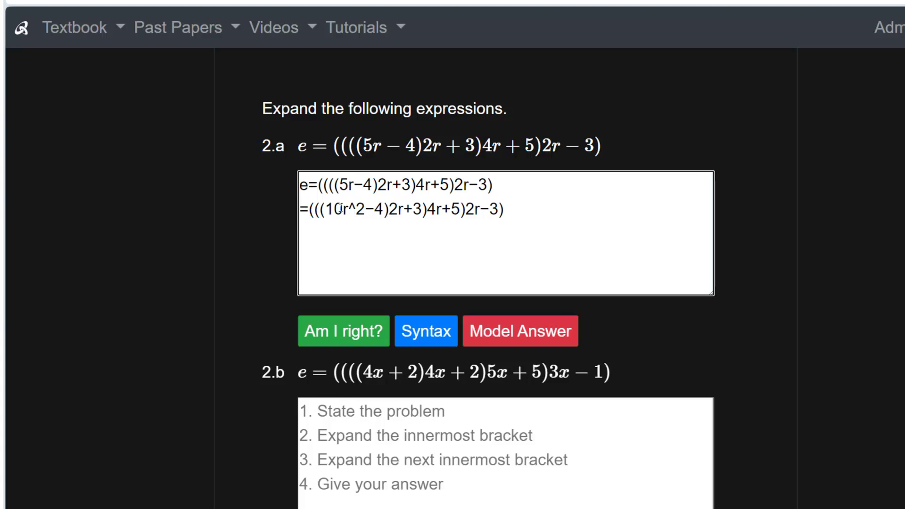
text(8)
key(Delete)
key(Delete)
key(Delete)
key(Right)
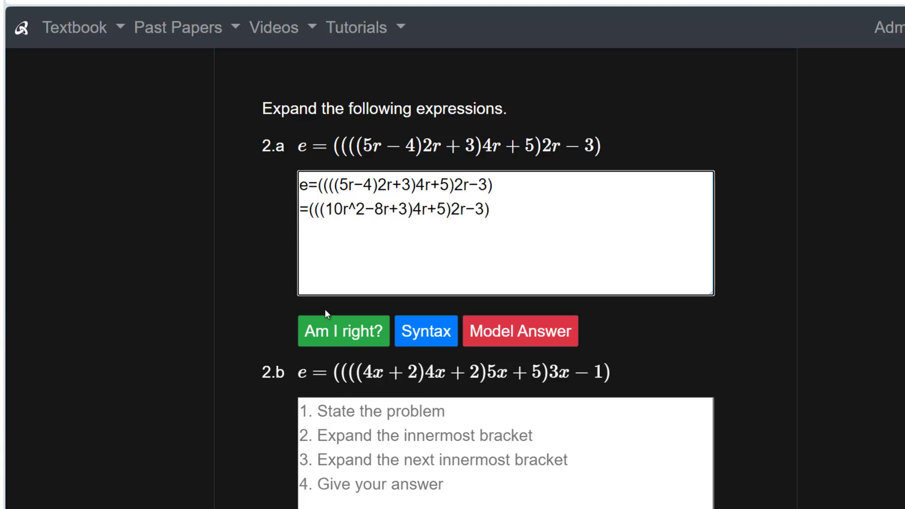
click(338, 334)
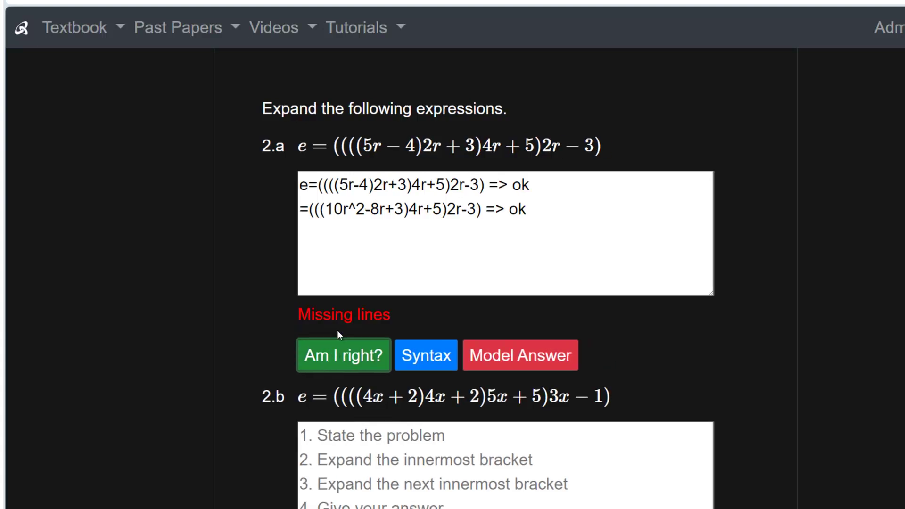
click(468, 269)
Step: Duplicate the second 2.a working line onto a new third line
click(304, 209)
drag(304, 209, 491, 216)
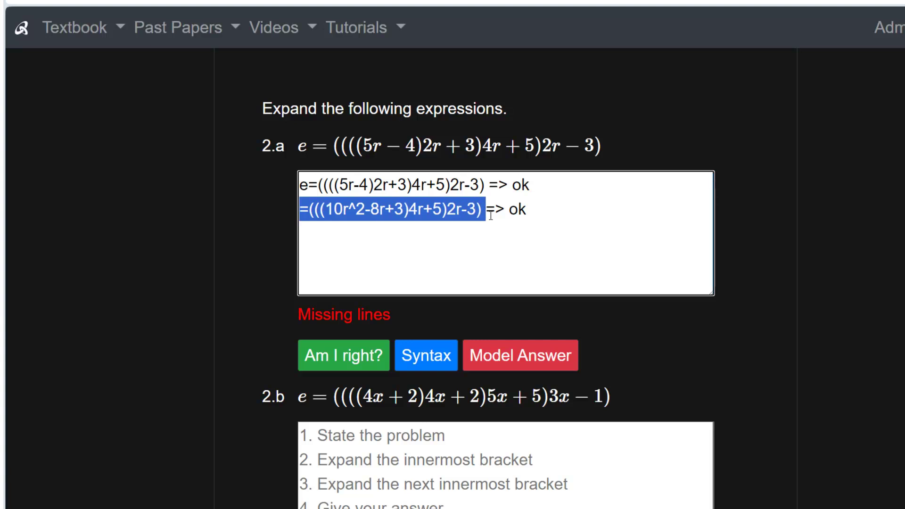
key(ctrl+c)
key(End)
key(Return)
key(ctrl+v)
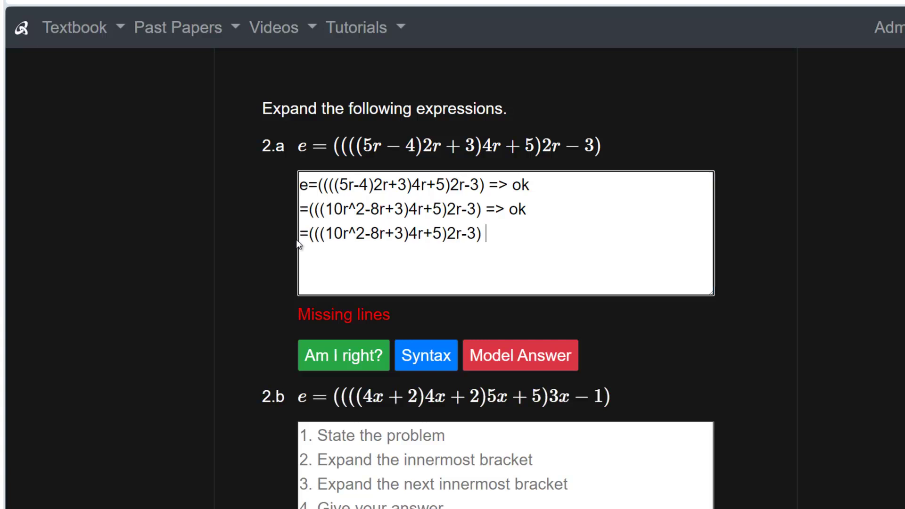
Step: Change line three's leading term to 40r^3 and drop one opening bracket
click(321, 234)
key(Delete)
key(Right)
key(Right)
key(Right)
key(Right)
key(Right)
key(Right)
key(Right)
key(Right)
key(Right)
key(Right)
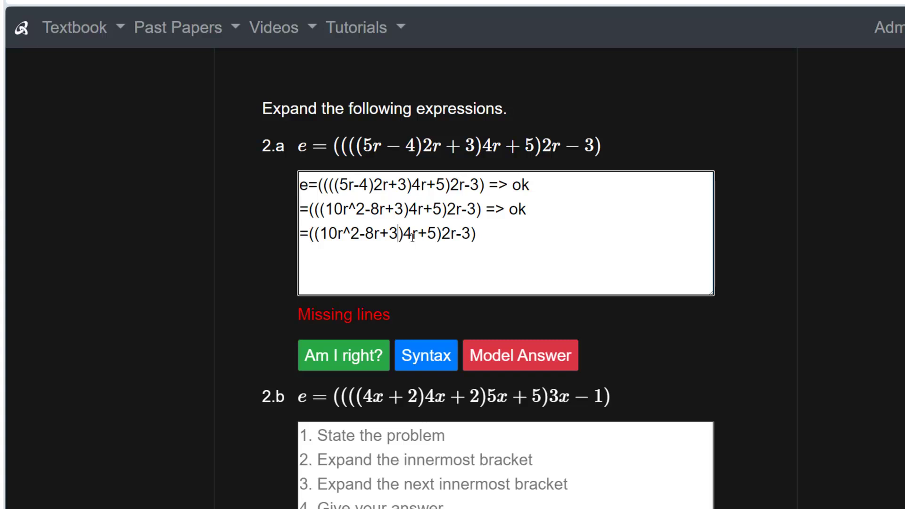
key(Left)
key(Left)
key(Left)
key(Left)
key(Left)
key(Left)
key(Left)
key(Left)
key(BackSpace)
text(4)
key(Right)
key(Right)
key(Right)
key(Delete)
text(3)
Step: Finish line three as =((40r^3-32r^2+12r+5)2r-3) and check it is marked ok
key(Right)
text(32)
key(Delete)
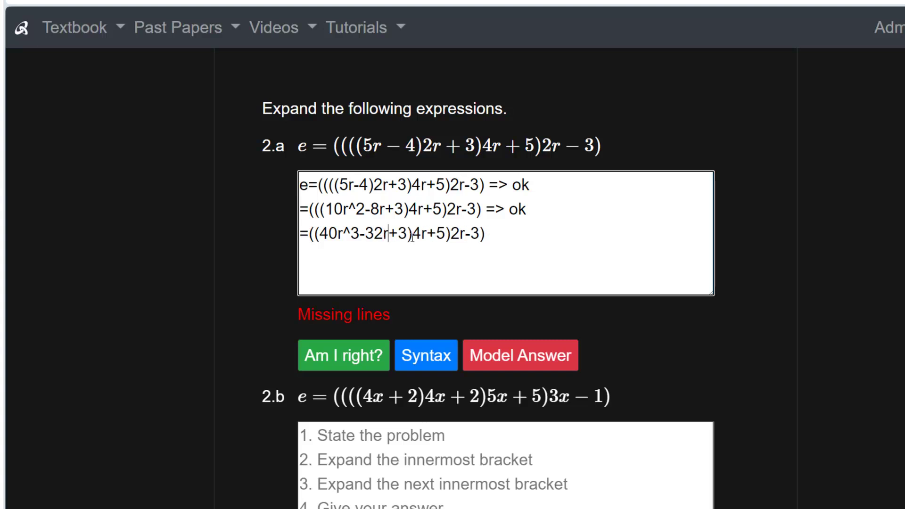
key(Right)
text(^2+)
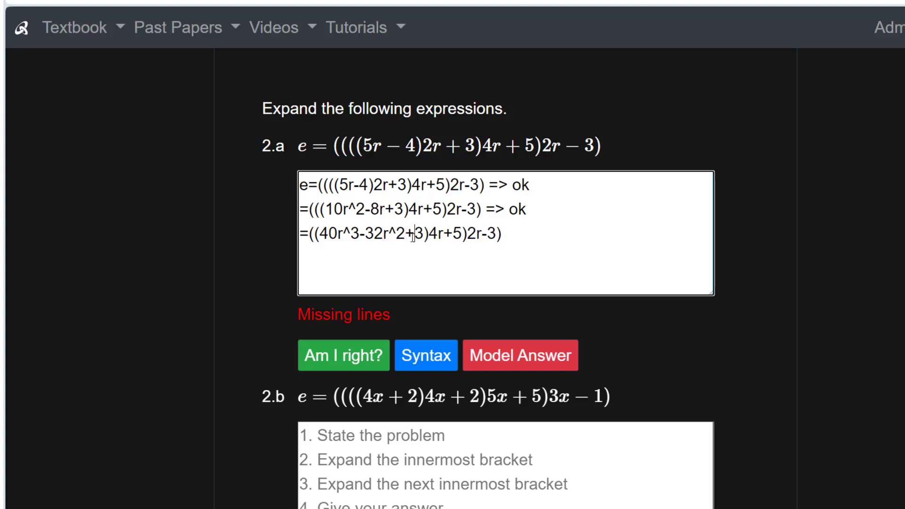
text(12)
key(Delete)
key(Delete)
key(Delete)
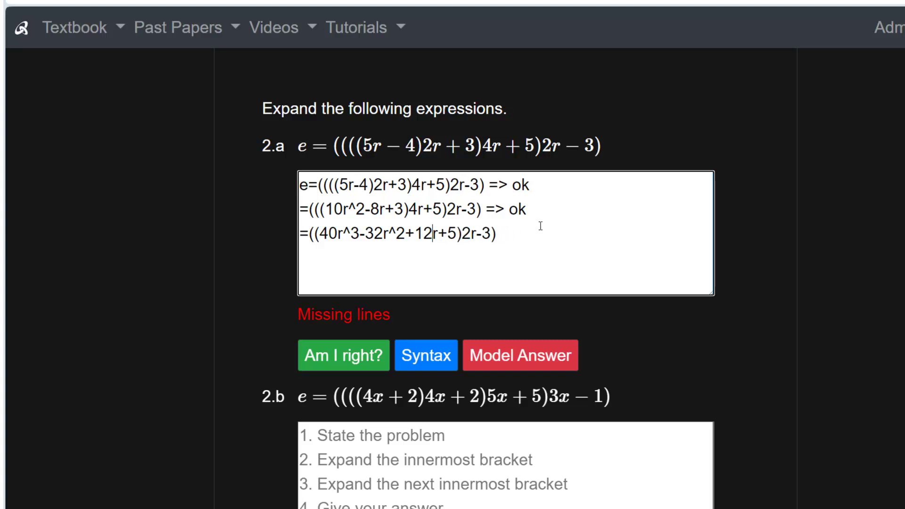
click(334, 363)
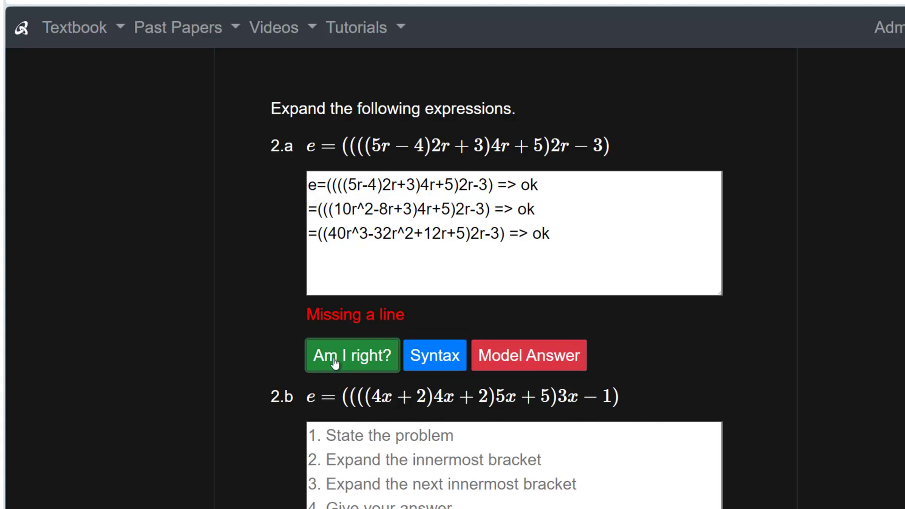
Step: Duplicate the third 2.a working line onto line four
drag(298, 234, 495, 235)
key(ctrl+c)
click(442, 256)
key(ctrl+v)
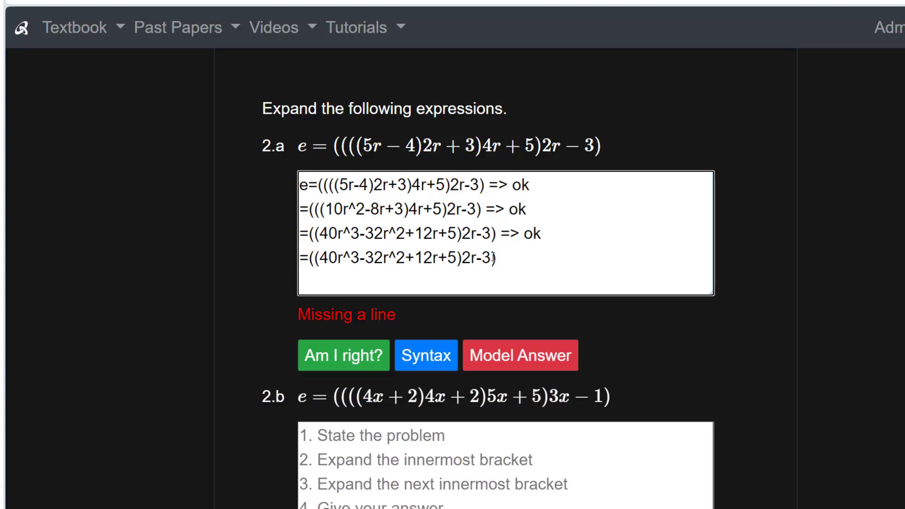
Step: Begin line four as =80r^$-64r^3 without brackets, with the exponent 4 mistyped as $
key(Home)
key(Right)
key(Right)
key(BackSpace)
key(BackSpace)
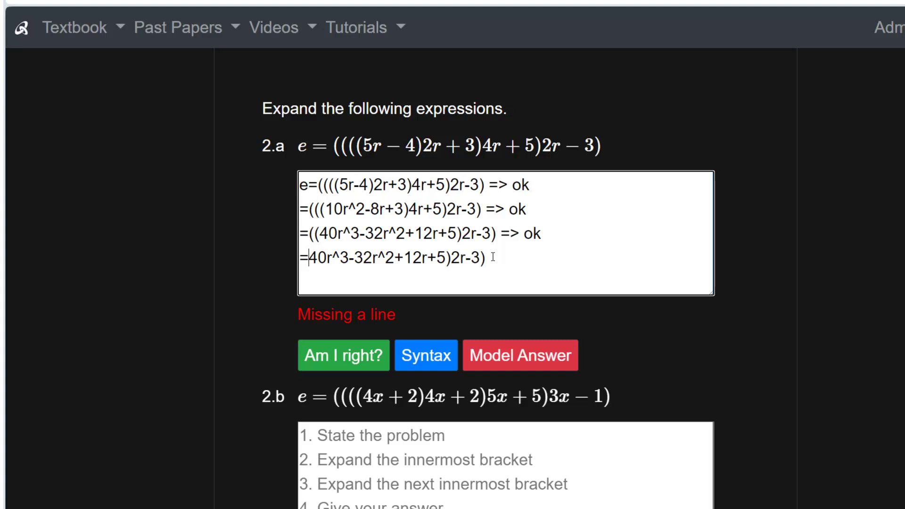
text(8)
key(Delete)
key(Right)
key(Right)
key(Right)
text($)
key(Delete)
key(Right)
text(64)
key(Delete)
key(Delete)
key(Right)
key(Right)
text(3)
key(Delete)
Step: Complete line four with +24r^2+10r-3, remove the trailing bracket, and check it
key(Right)
key(Delete)
key(Right)
text(4)
key(Right)
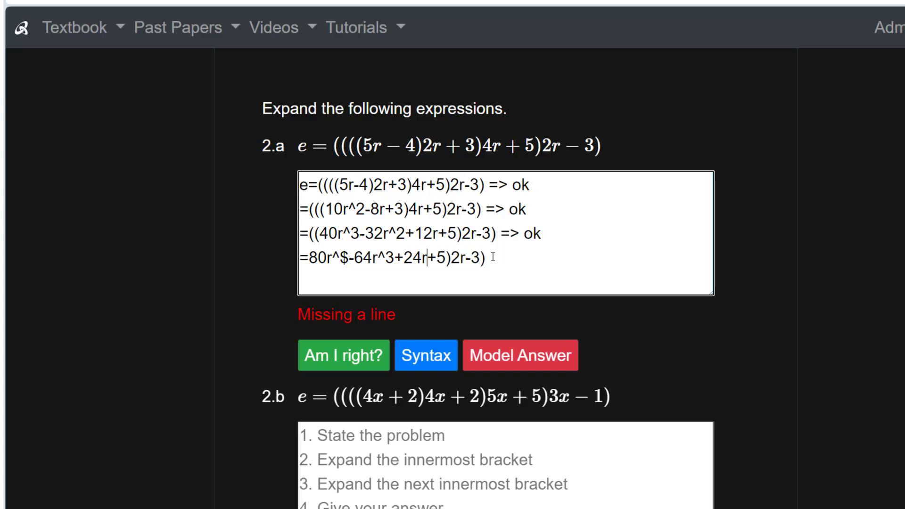
text(^2)
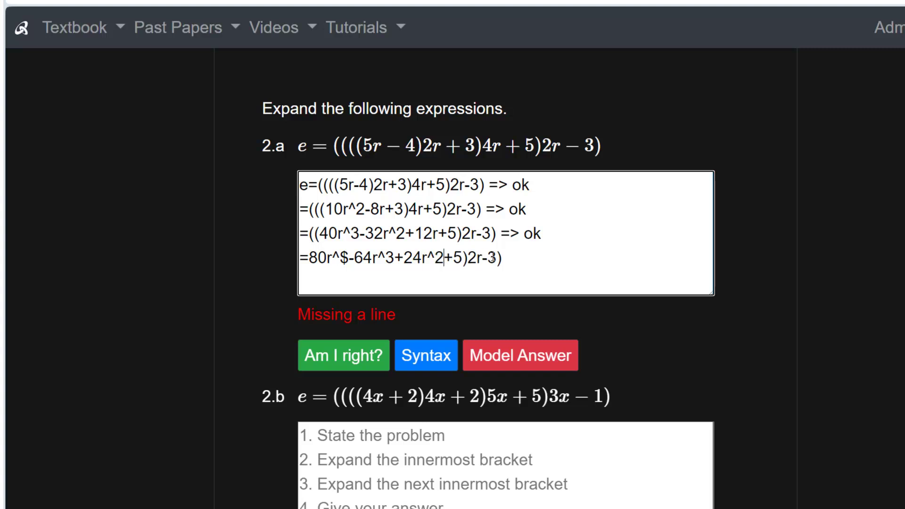
key(Right)
text(10)
key(Delete)
key(Delete)
key(Delete)
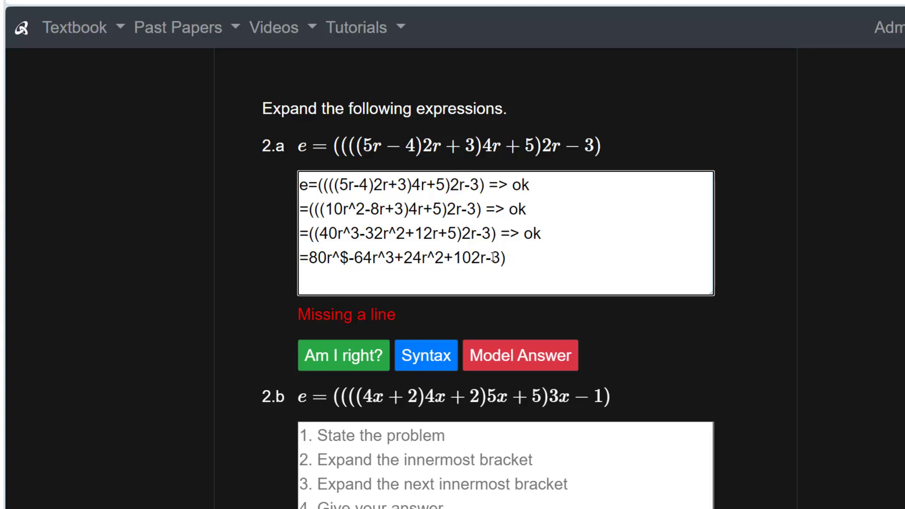
key(Right)
key(Right)
key(Right)
key(Delete)
click(317, 370)
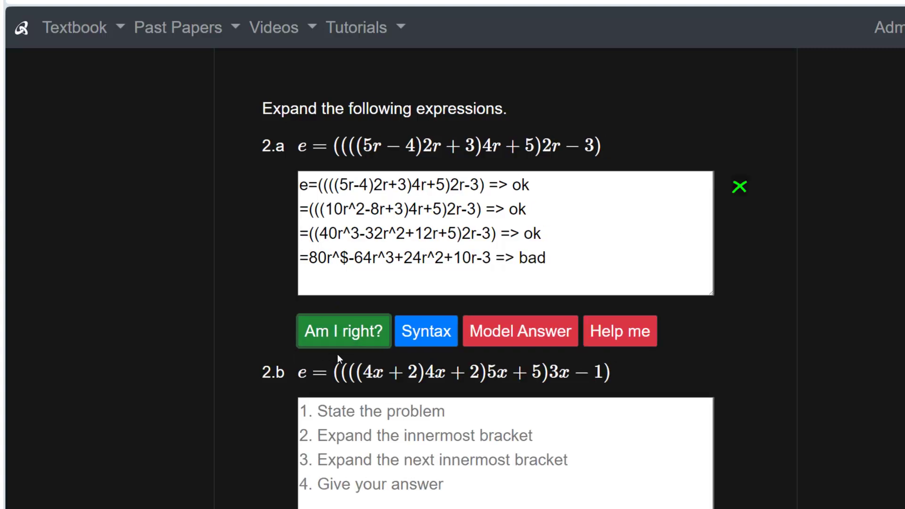
Step: Replace the stray $ with 4 to give =80r^4-64r^3+24r^2+10r-3 and re-check
click(350, 286)
click(343, 267)
text(4)
key(Delete)
click(337, 332)
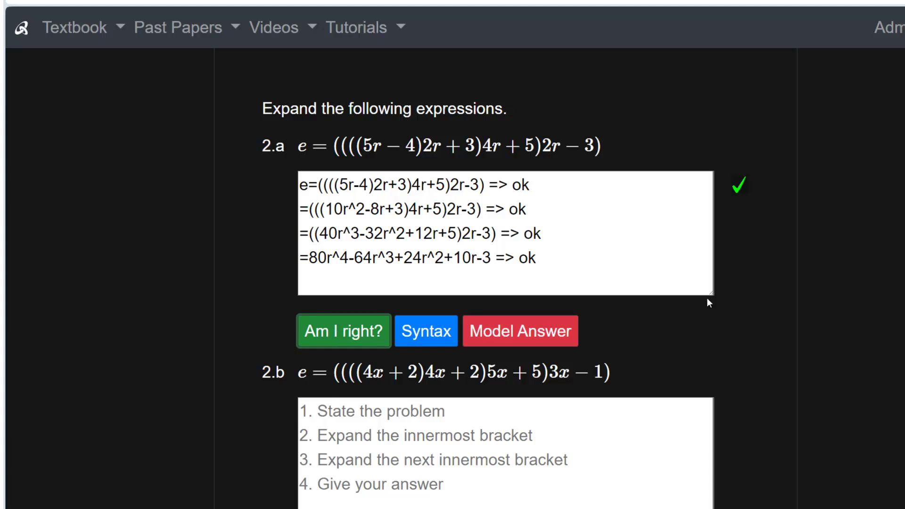
Step: Scroll past 2.b–2.d to section 3 and focus the 3.a answer box for y=(4x^2-2x+6)(x+2)
scroll(595, 385, down, 7)
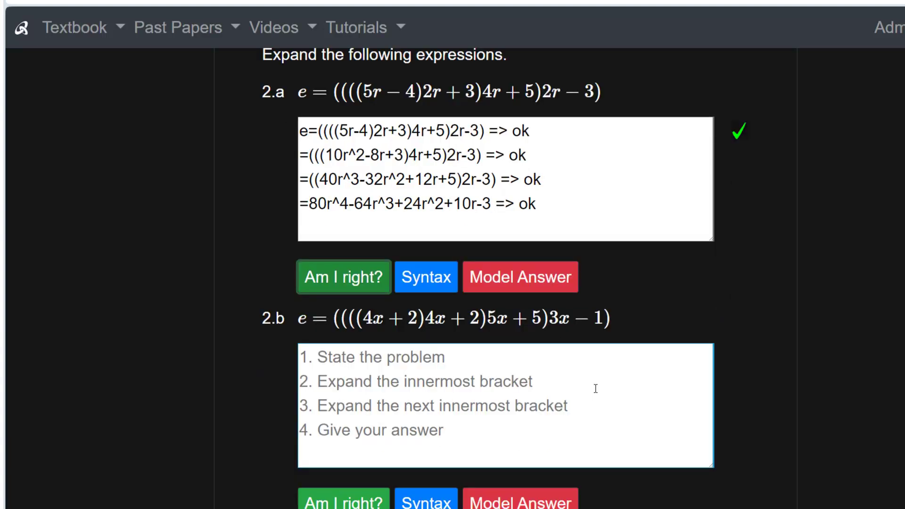
scroll(596, 388, down, 5)
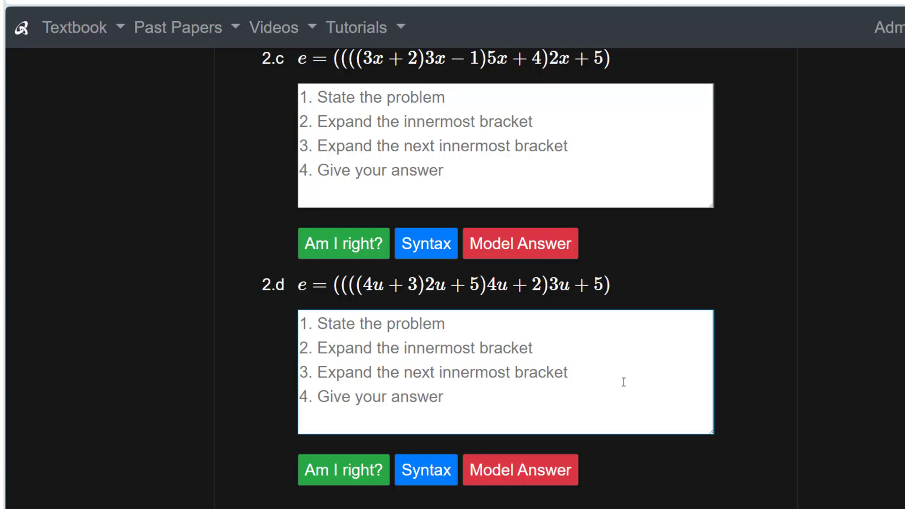
scroll(622, 380, down, 8)
click(683, 324)
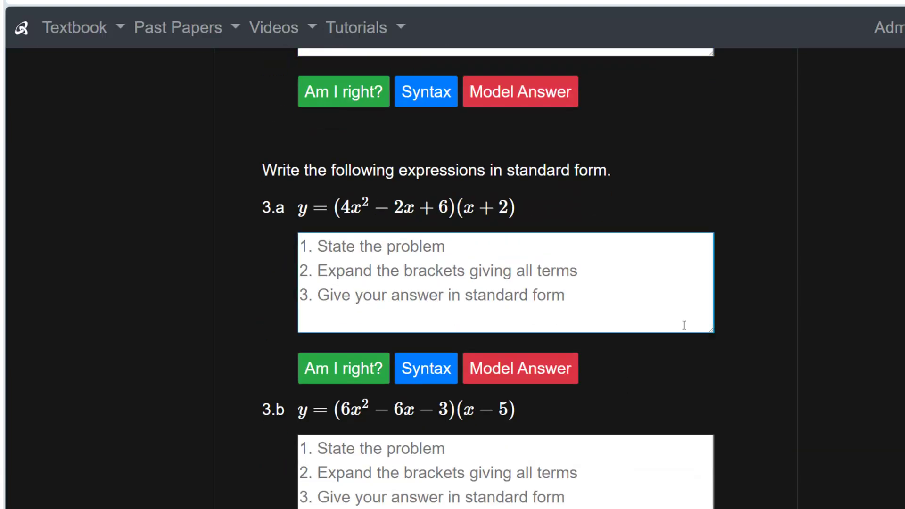
scroll(635, 272, down, 1)
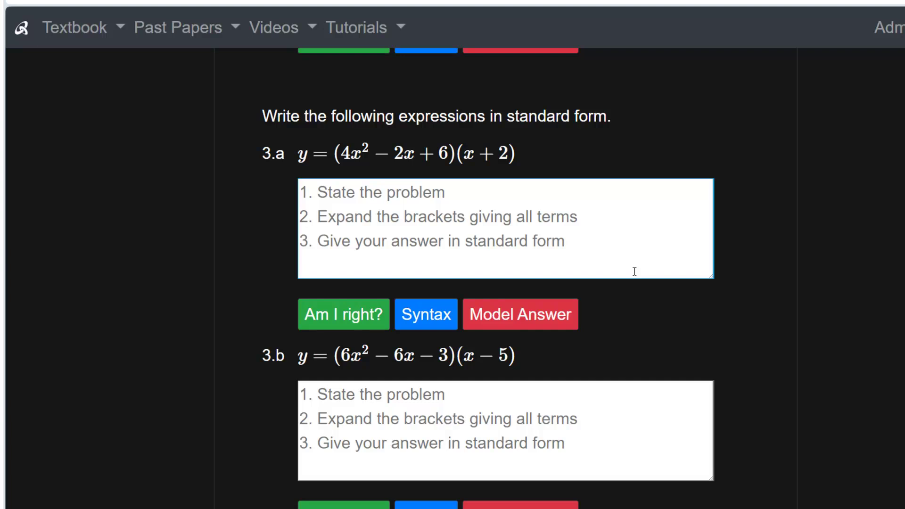
click(516, 143)
click(319, 214)
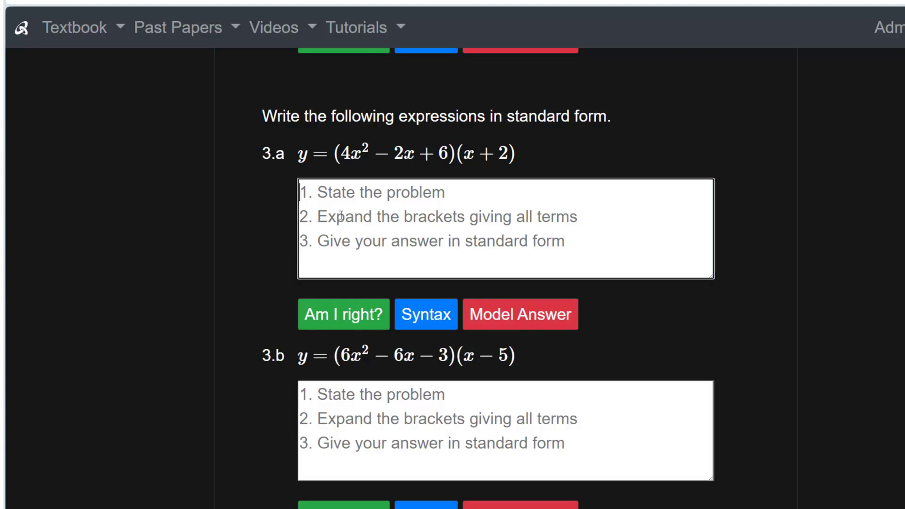